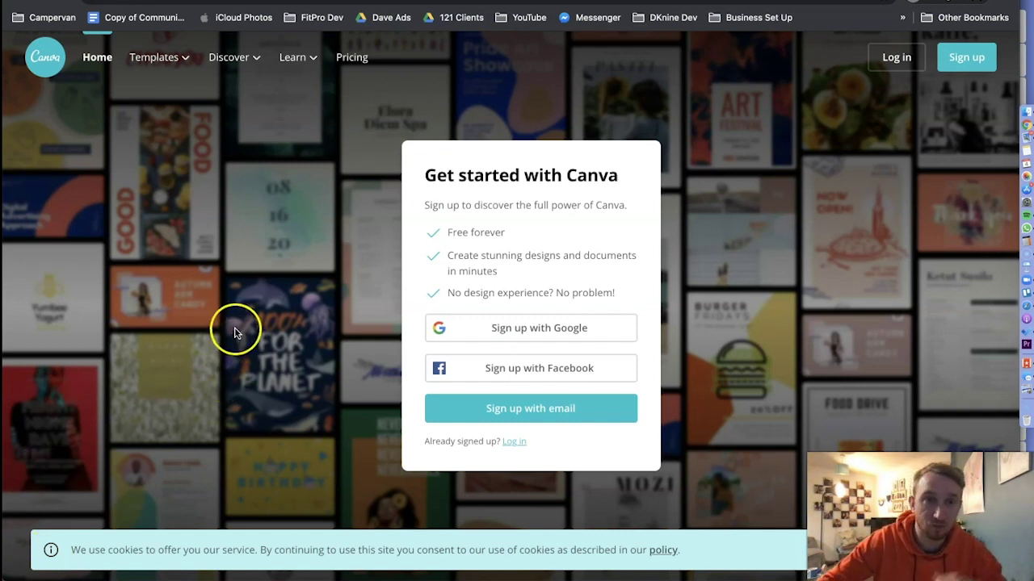
- On Canva's Pricing page, find which plans include transparent-background downloads
click(352, 59)
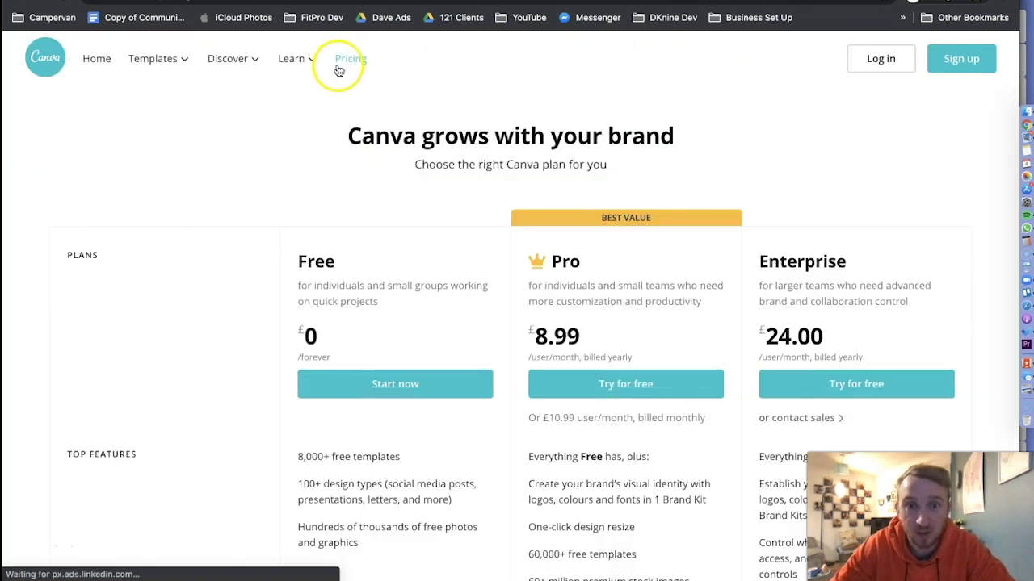
click(268, 192)
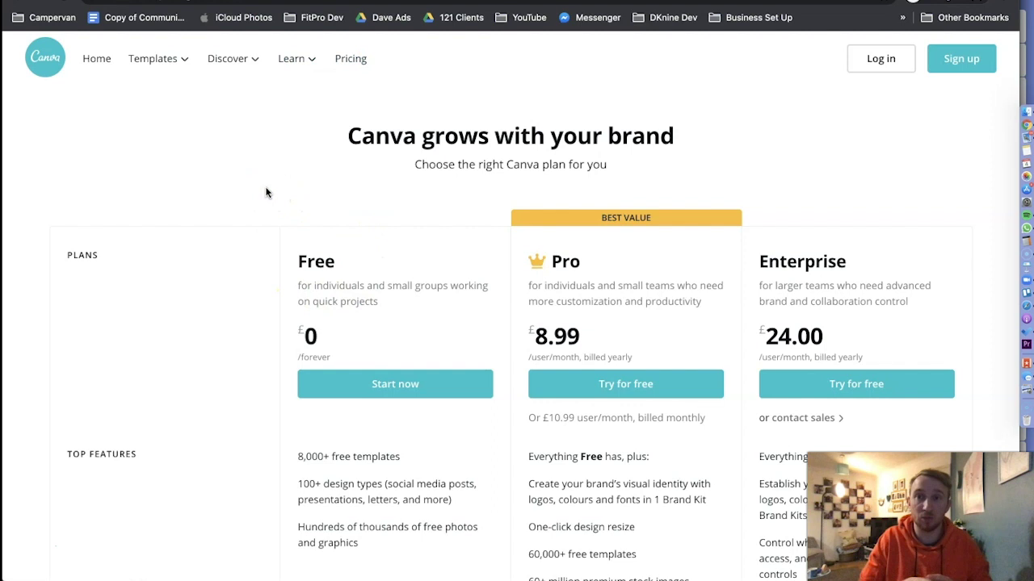
key(super+f)
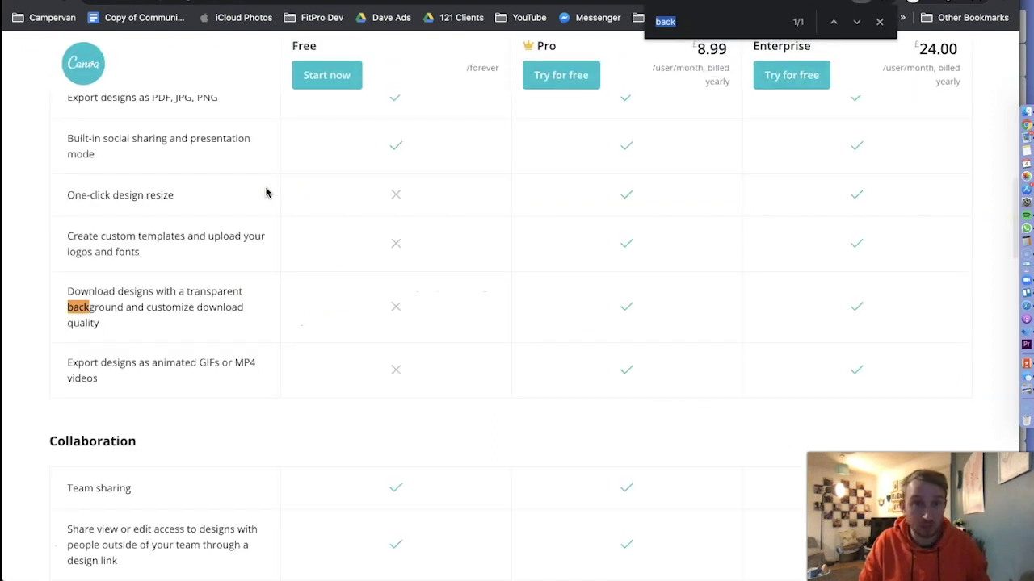
text(b)
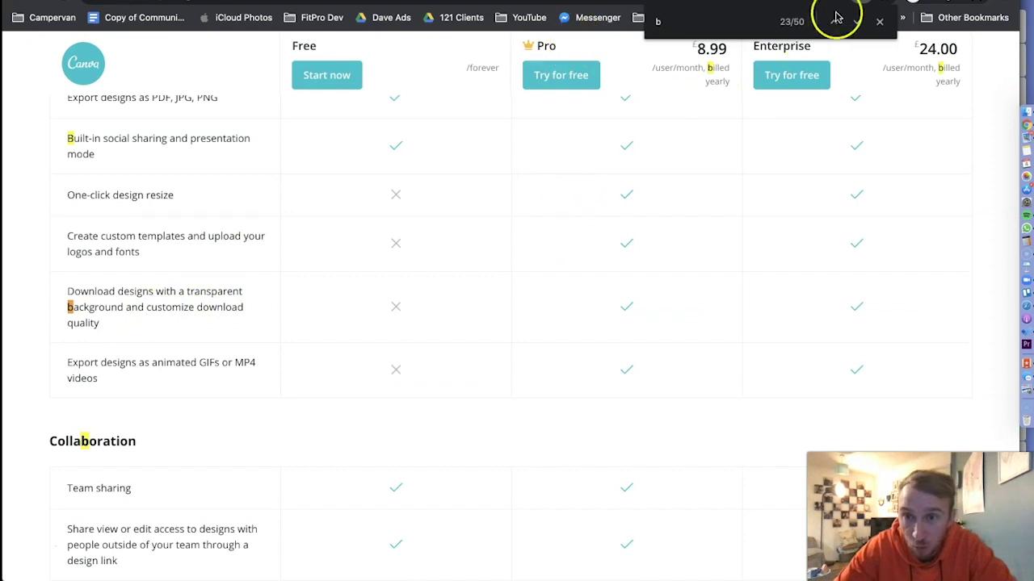
click(877, 22)
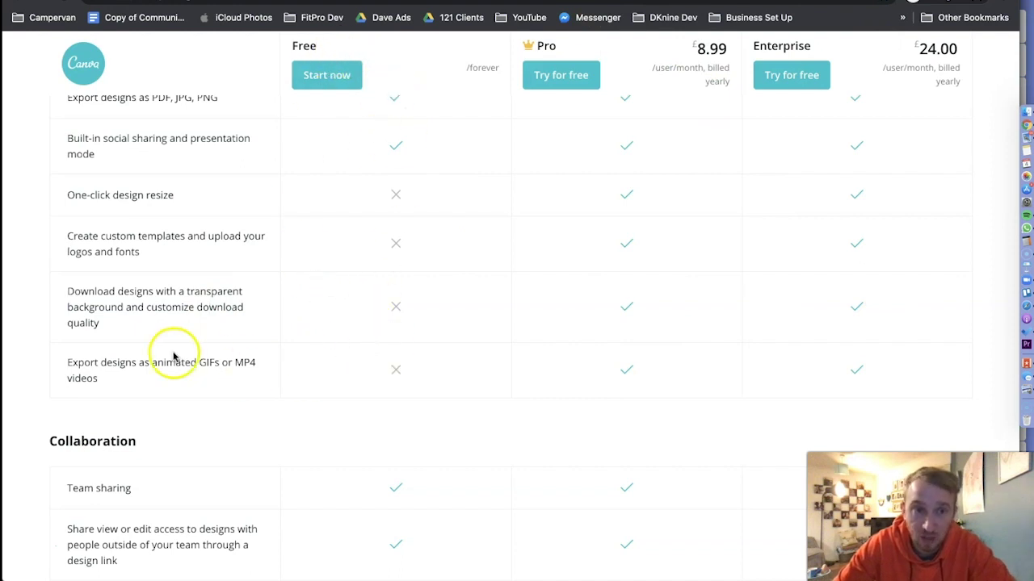
drag(113, 322, 70, 290)
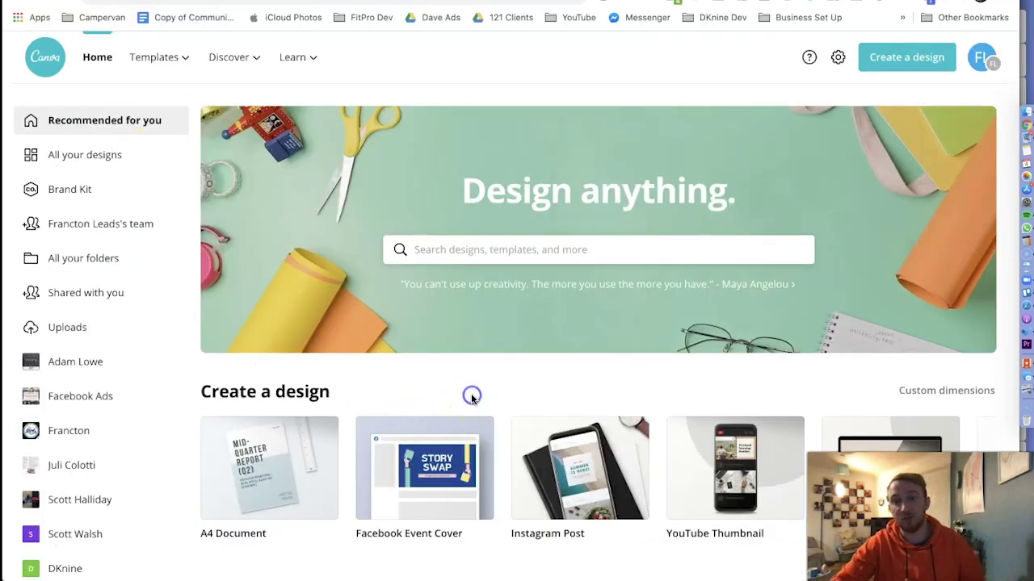
- Create a YouTube Thumbnail design and apply the 'My Daily Skincare Routine' template
click(691, 434)
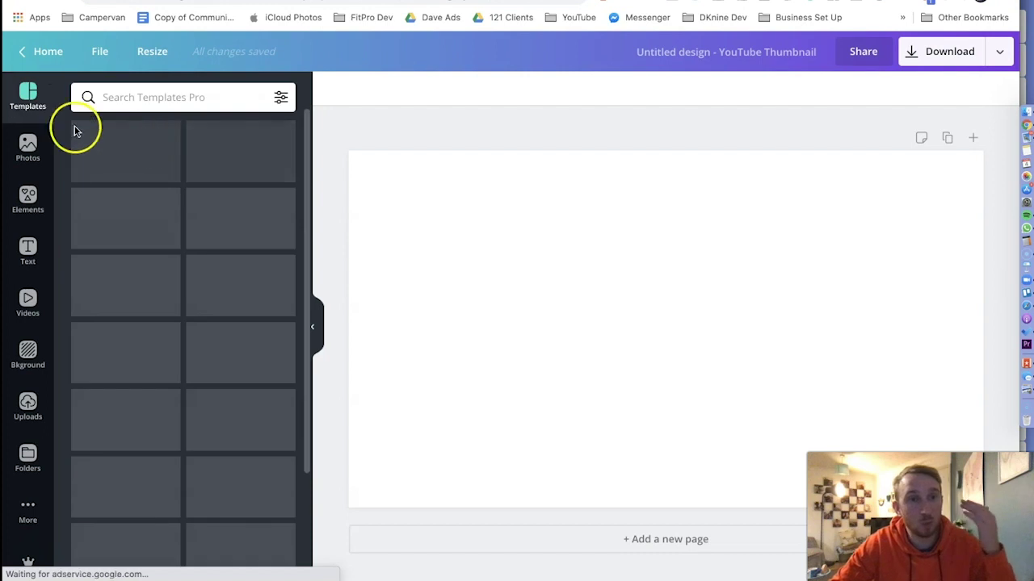
scroll(160, 265, down, 5)
scroll(158, 267, down, 10)
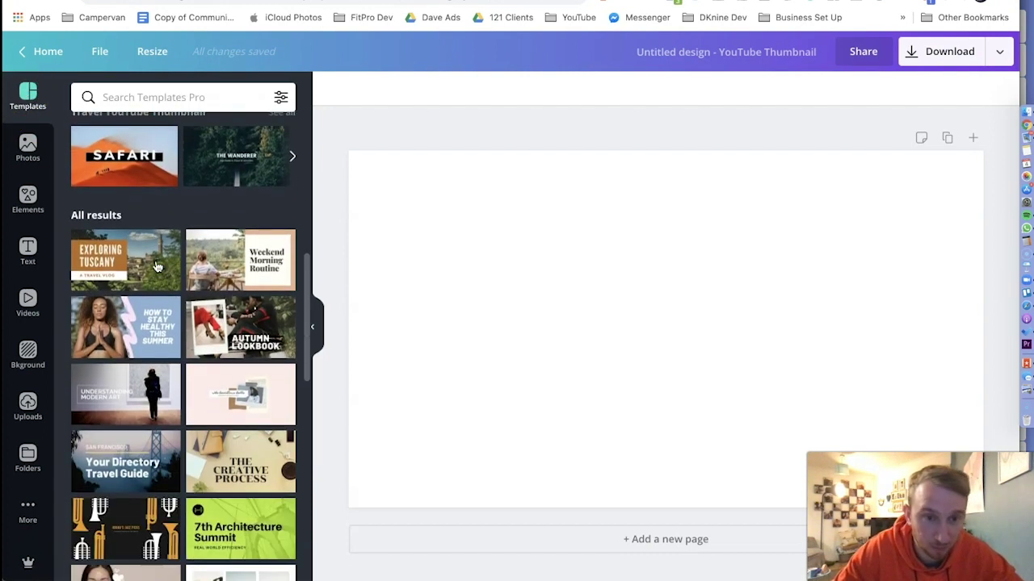
scroll(157, 267, down, 3)
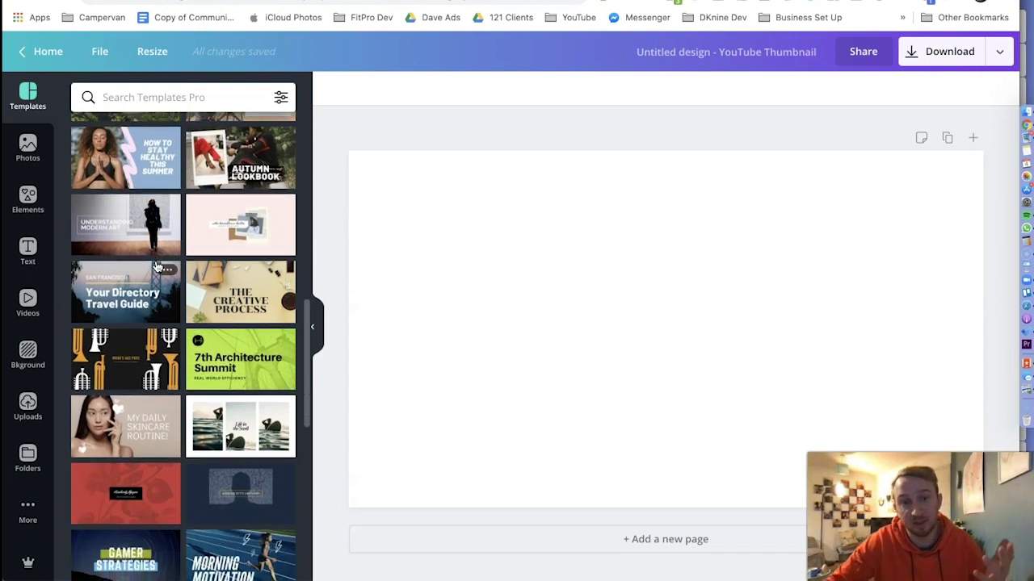
click(111, 469)
click(113, 436)
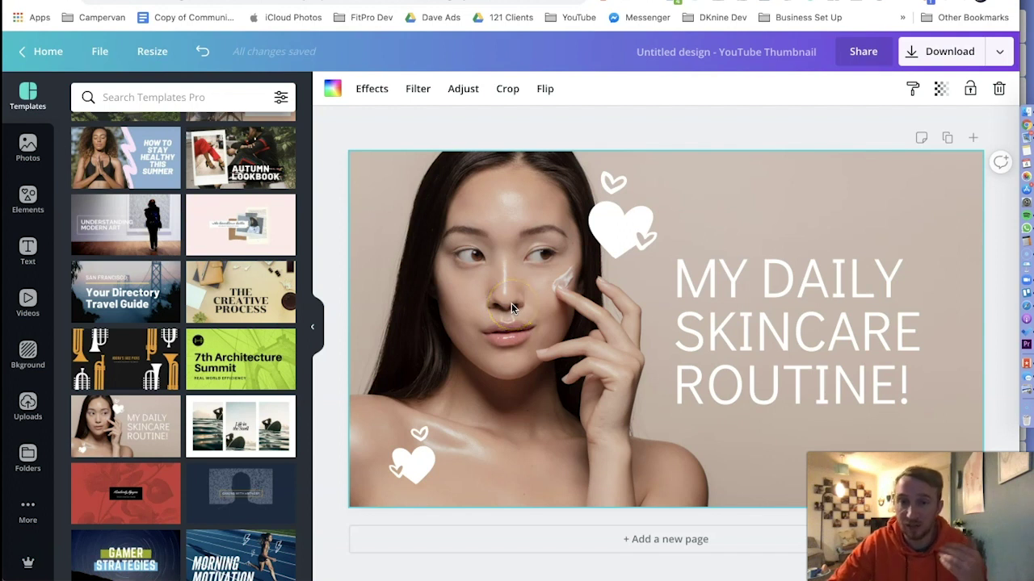
- Delete the template's model photo and make the page background dark teal
click(511, 303)
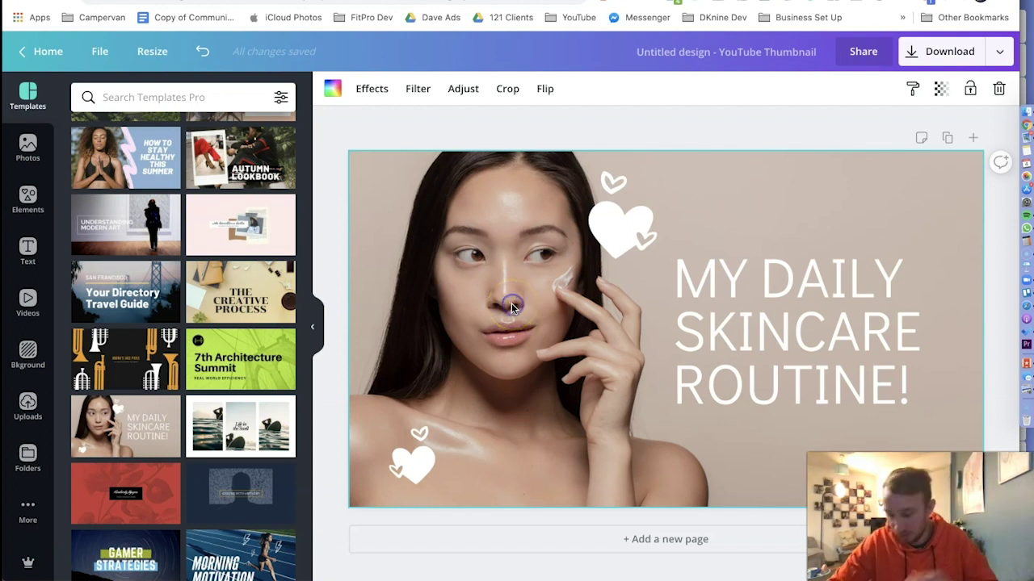
key(super+z)
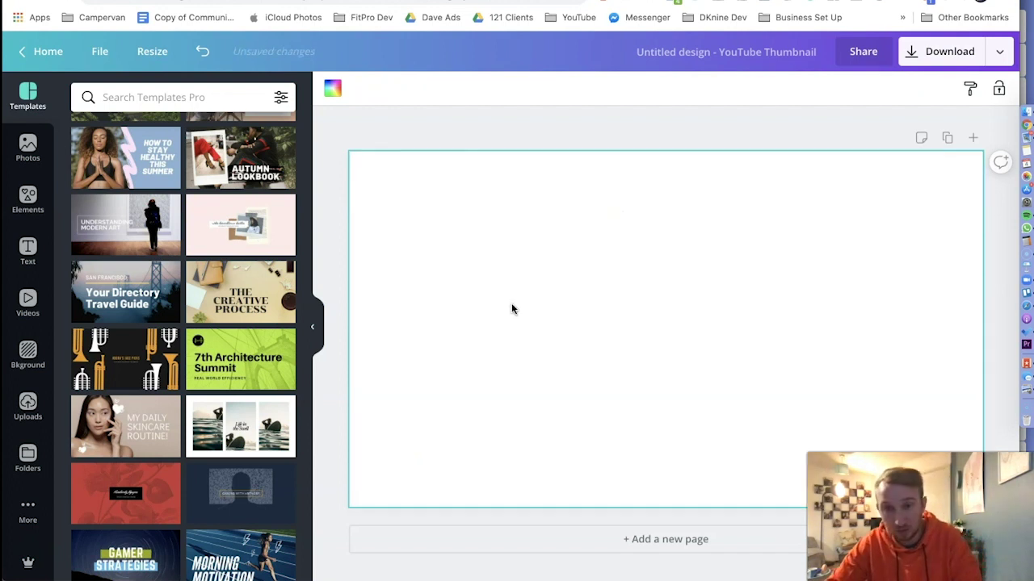
click(334, 104)
click(202, 309)
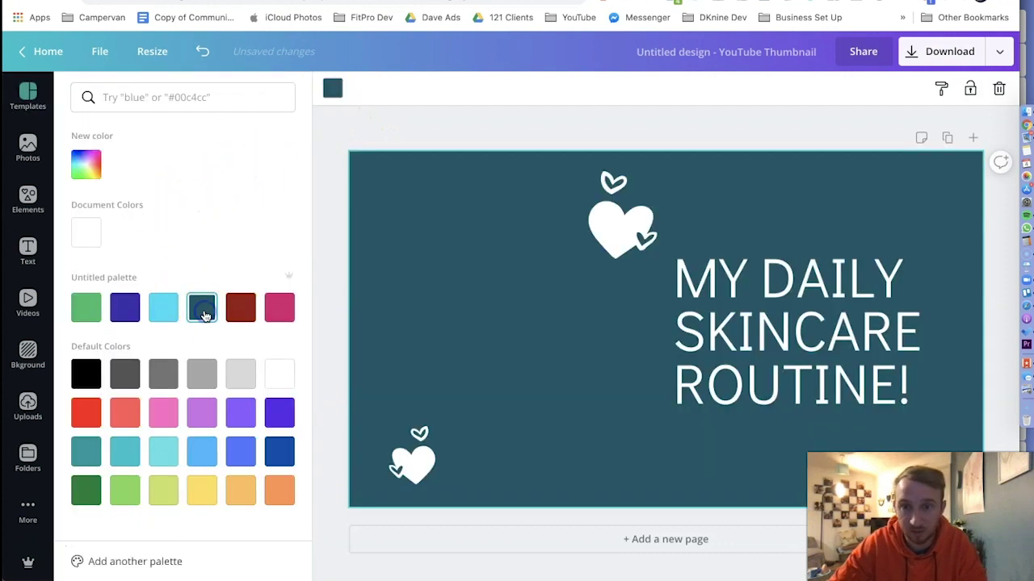
click(89, 244)
click(381, 138)
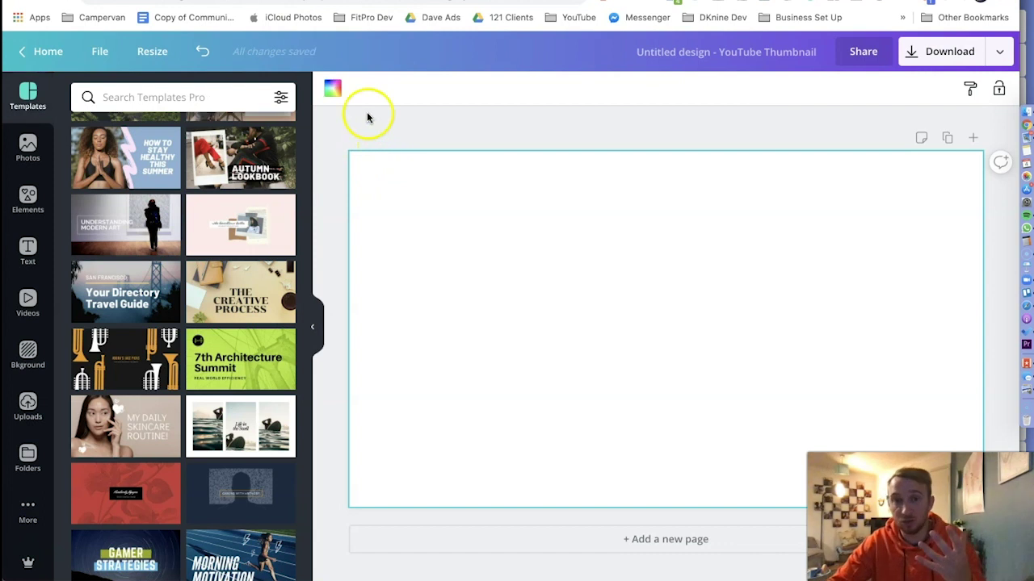
click(334, 88)
click(203, 307)
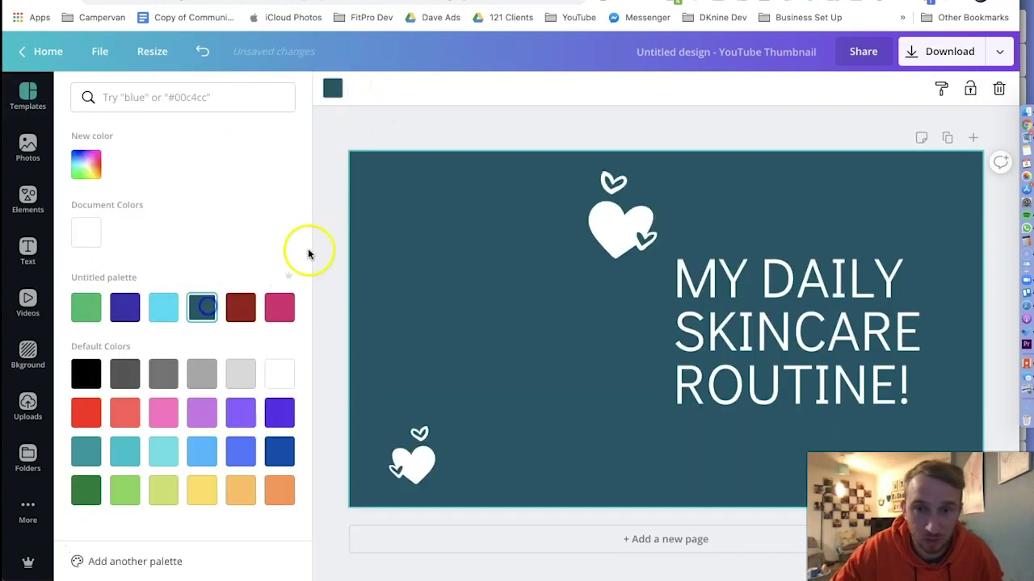
click(345, 132)
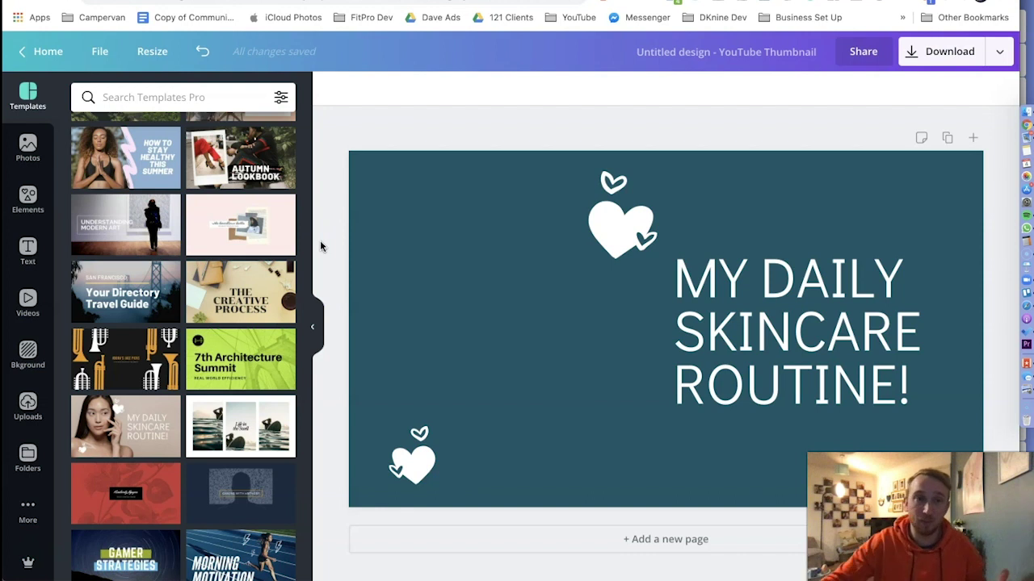
- Upload IMG_9548.JPG from the Downloads folder into Canva's Uploads
click(28, 401)
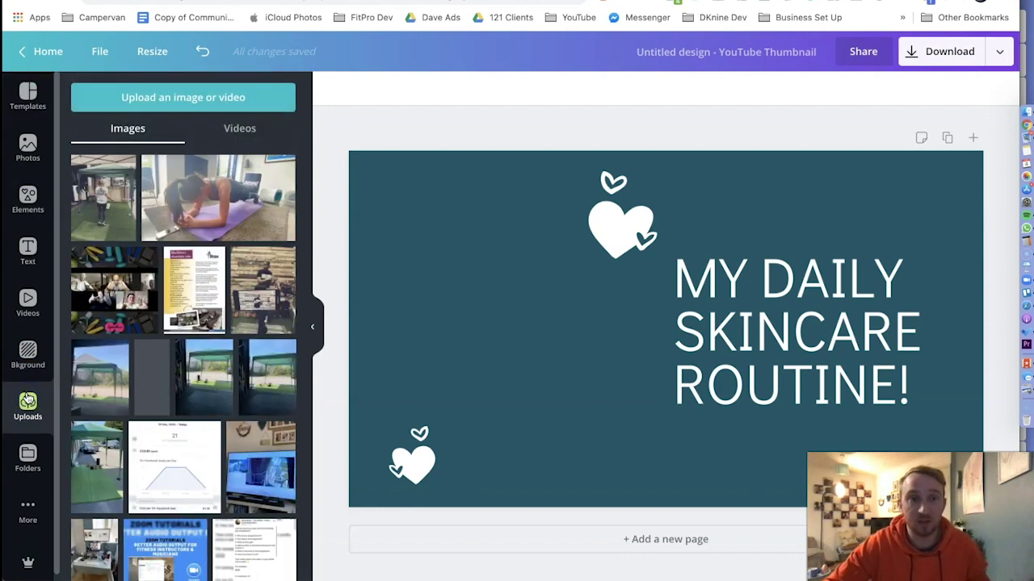
click(183, 94)
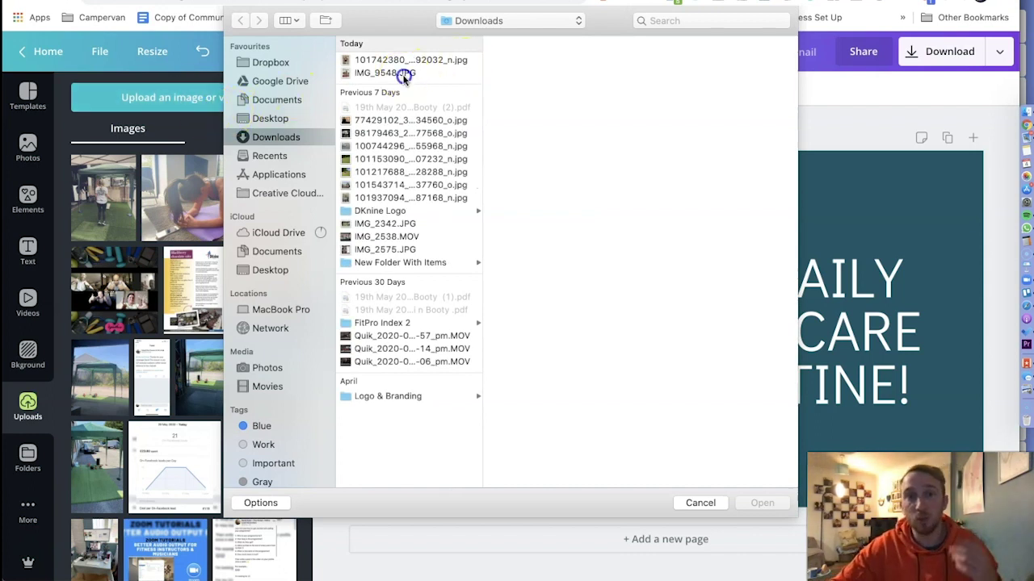
click(404, 74)
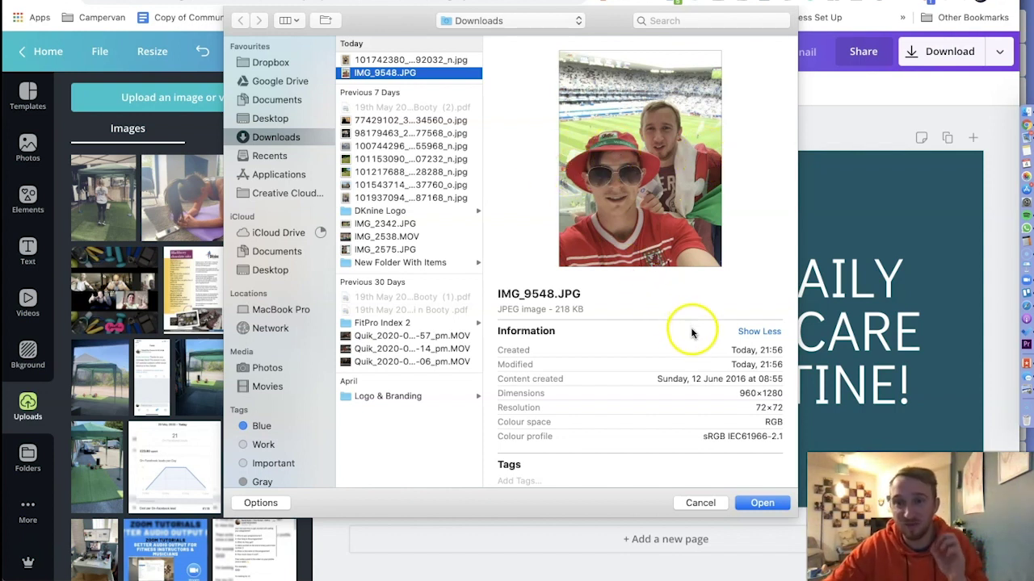
click(759, 504)
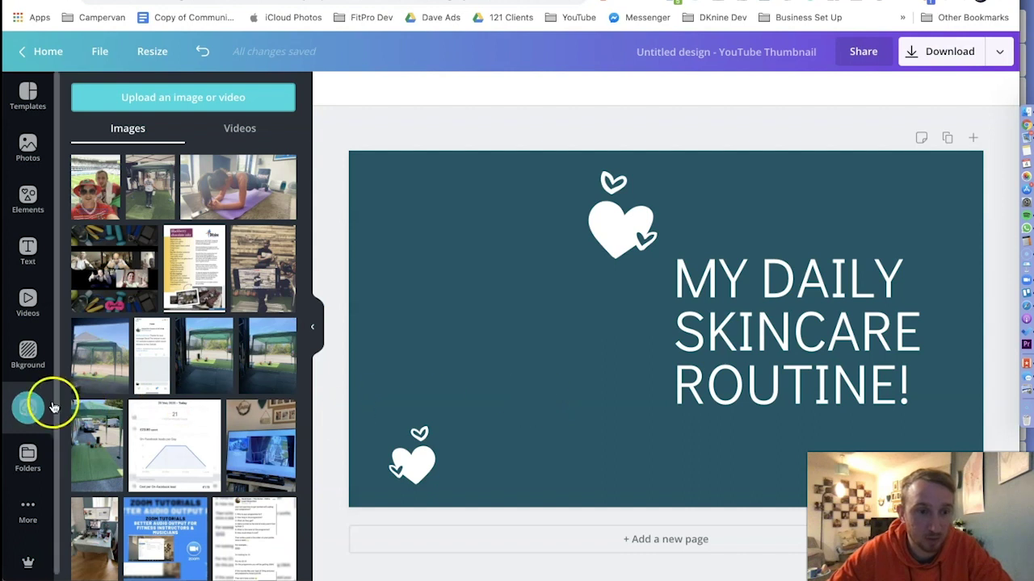
- Add the stadium selfie, enlarge it over the left half, and apply Background Remover
click(96, 190)
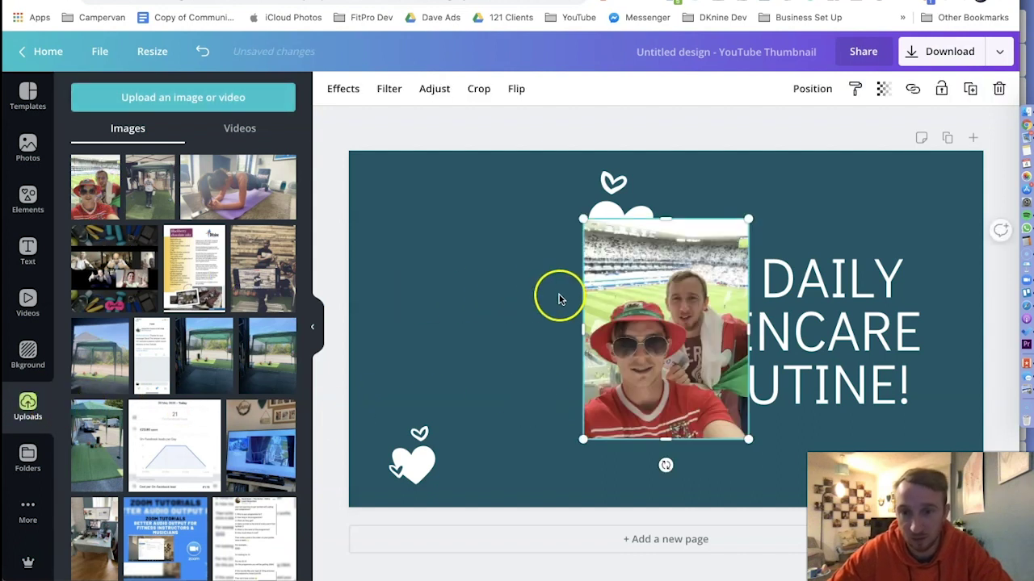
drag(570, 294, 376, 361)
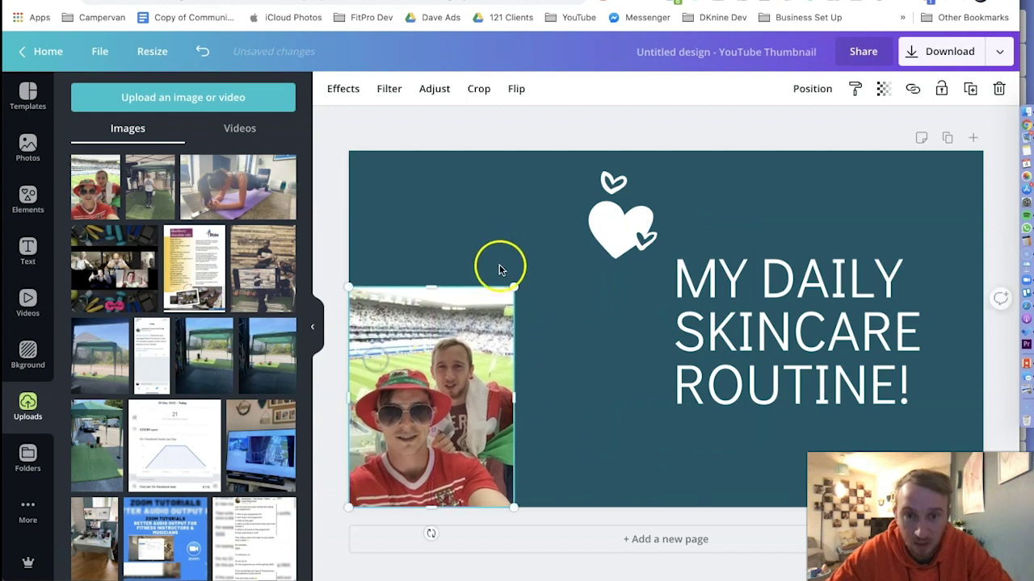
drag(511, 283, 737, 135)
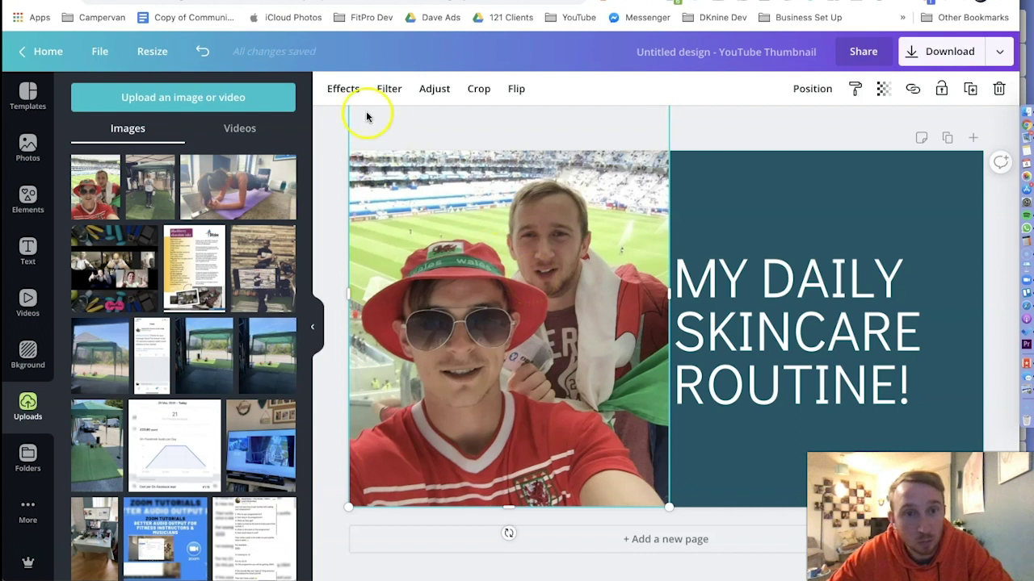
click(348, 89)
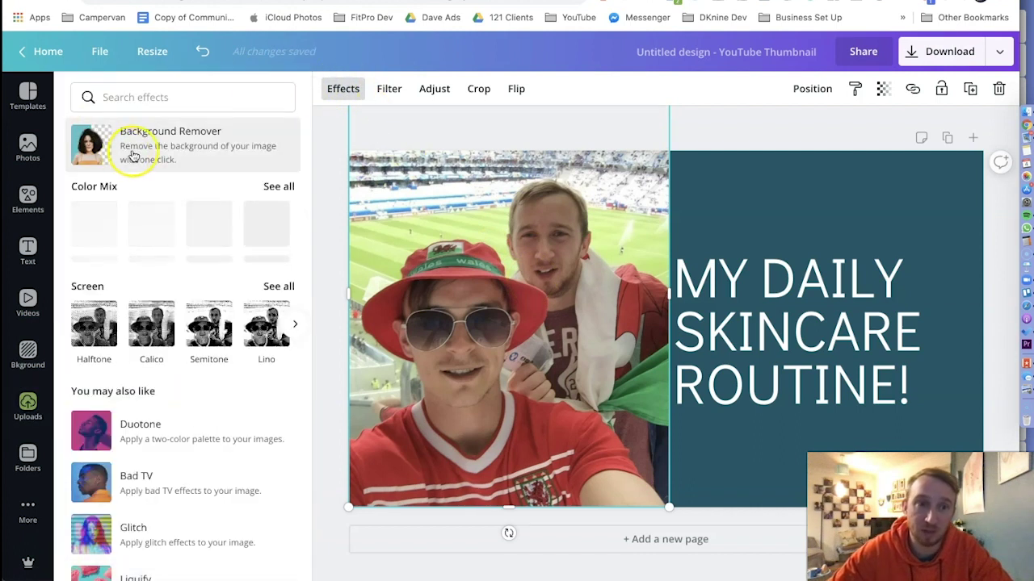
click(131, 156)
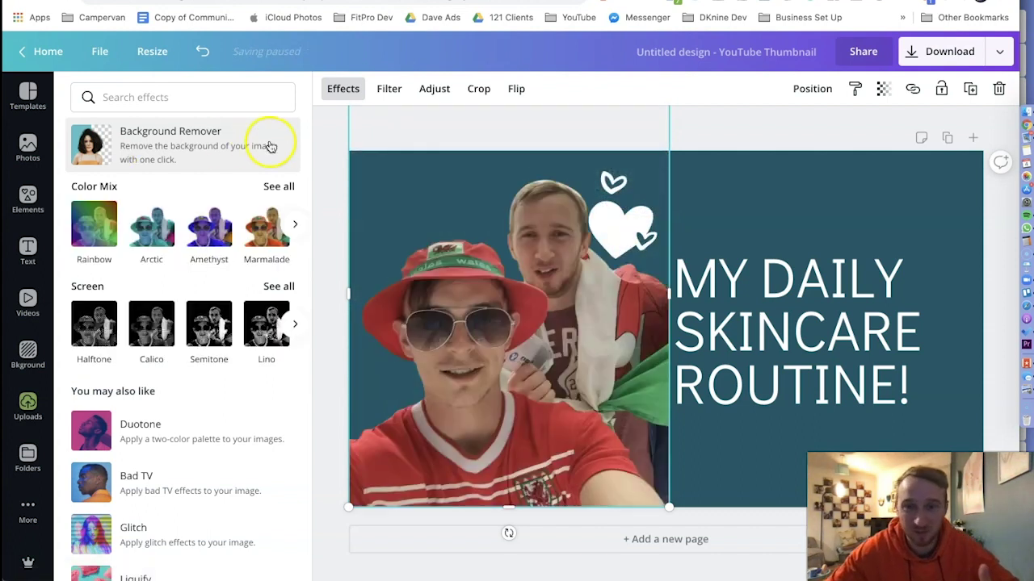
- Restack the selfie photo relative to the hearts using the Position layering options
click(692, 142)
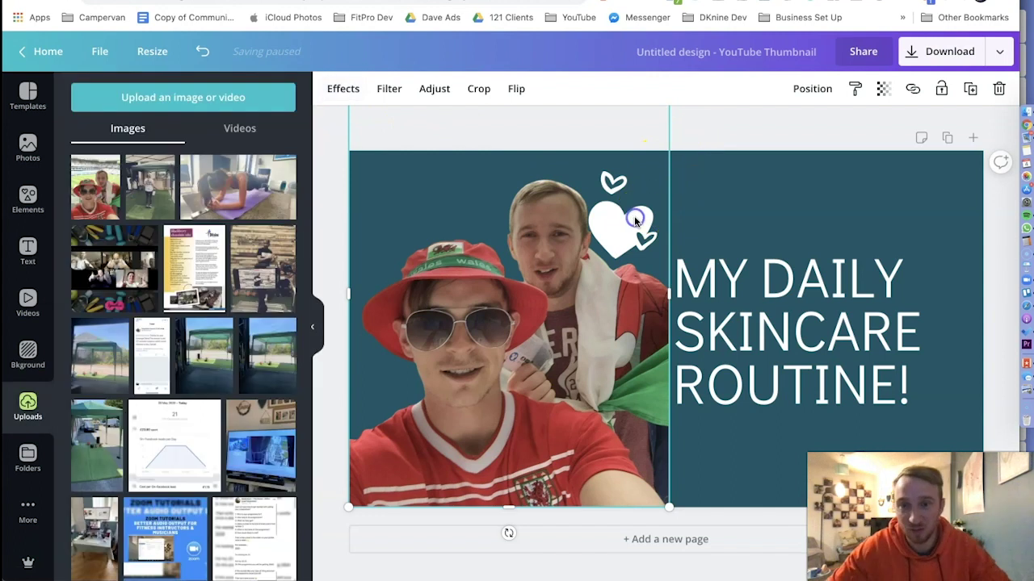
click(731, 190)
click(626, 233)
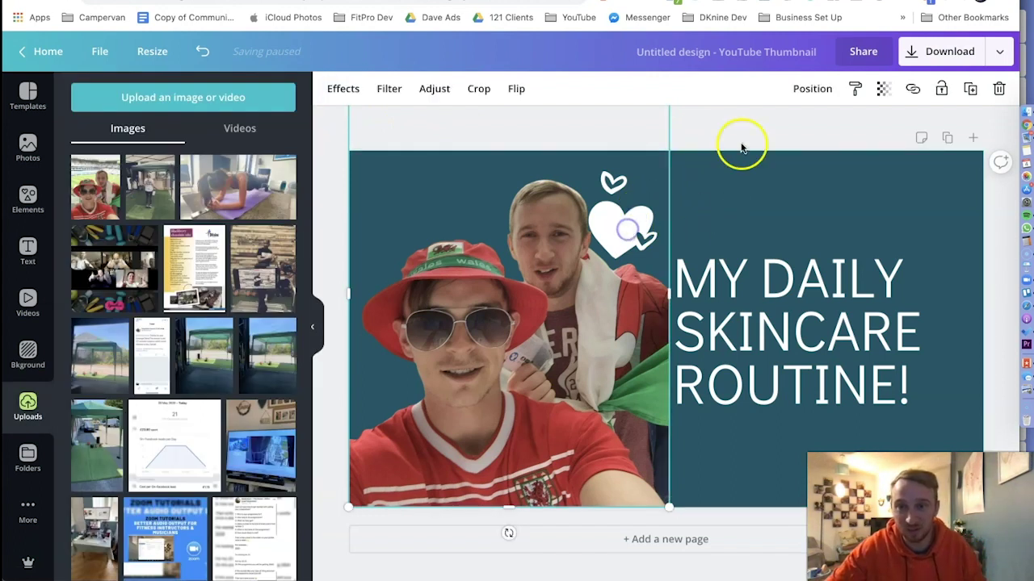
click(812, 88)
click(771, 132)
click(926, 201)
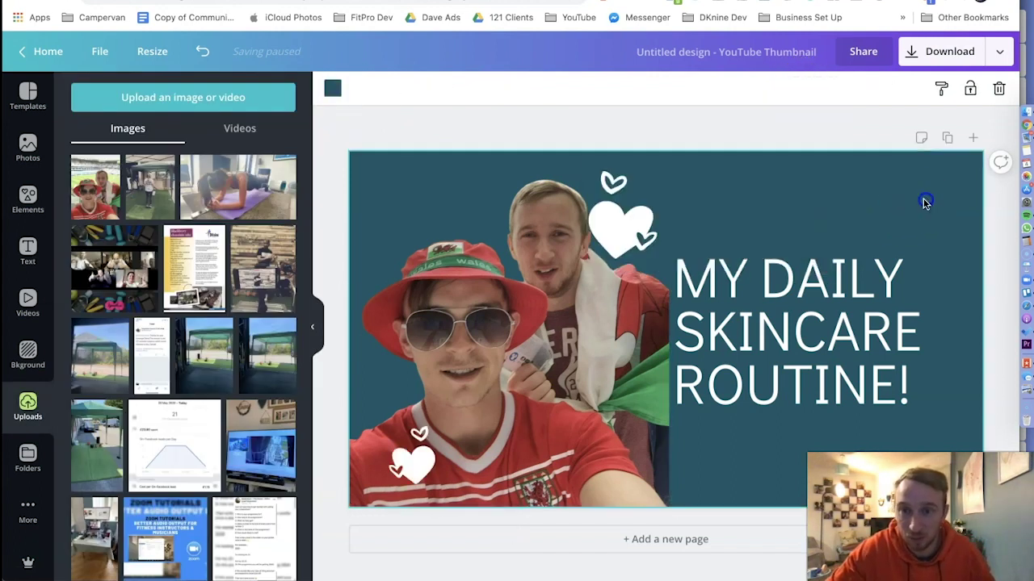
click(629, 217)
click(812, 88)
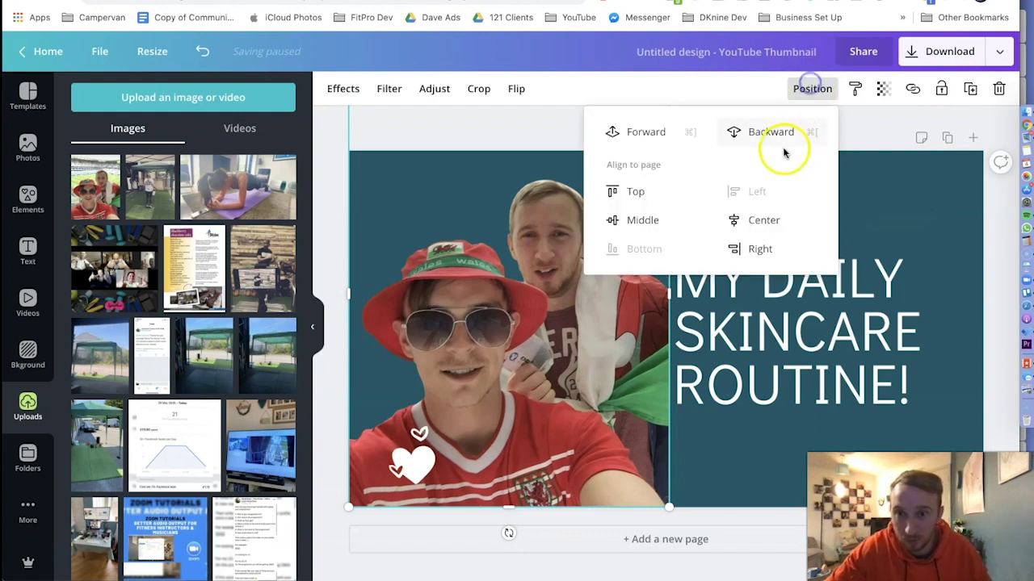
click(777, 132)
- Drag the top heart sticker down behind the selfie photo
click(908, 227)
click(618, 222)
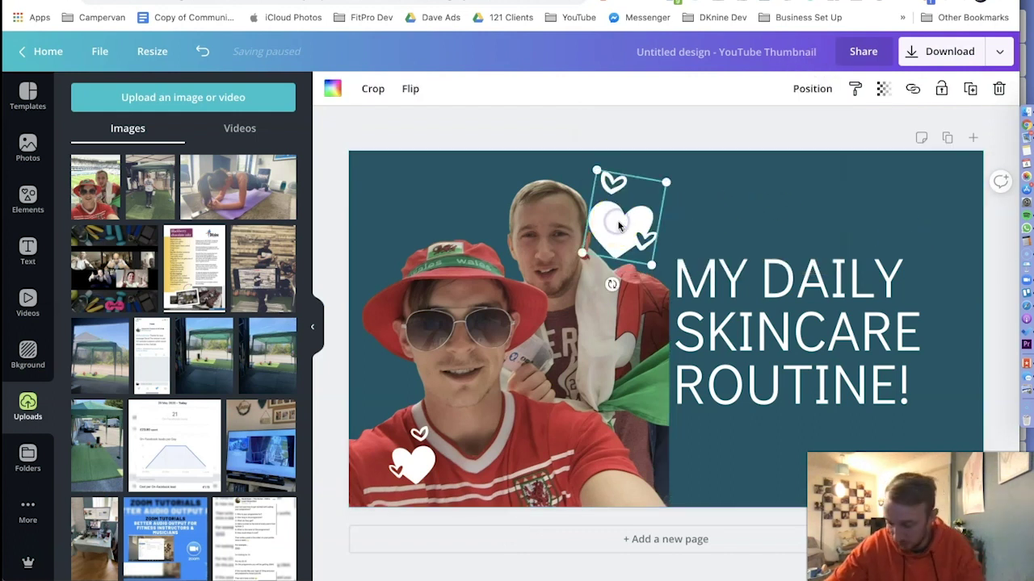
drag(618, 222, 417, 453)
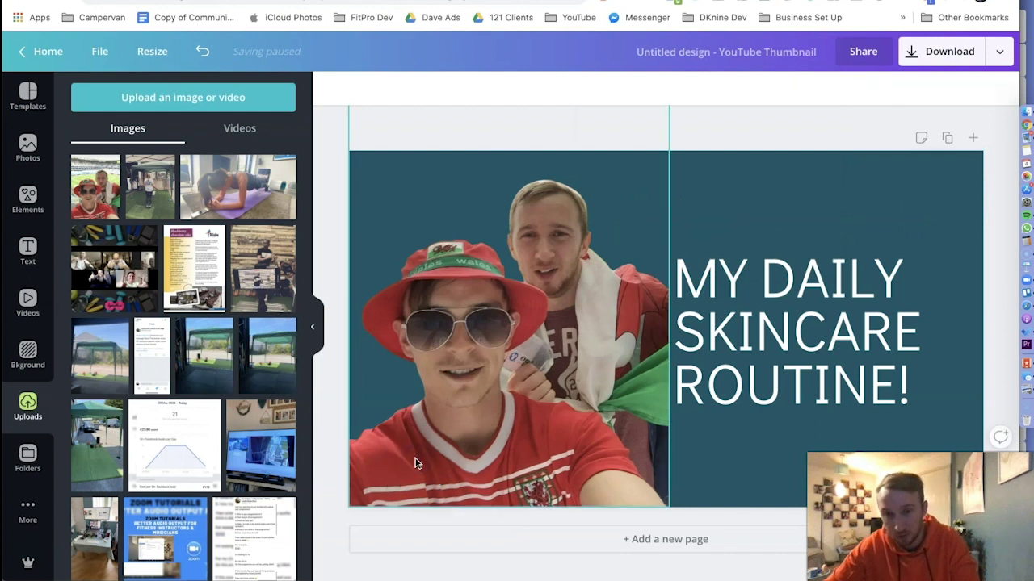
click(788, 200)
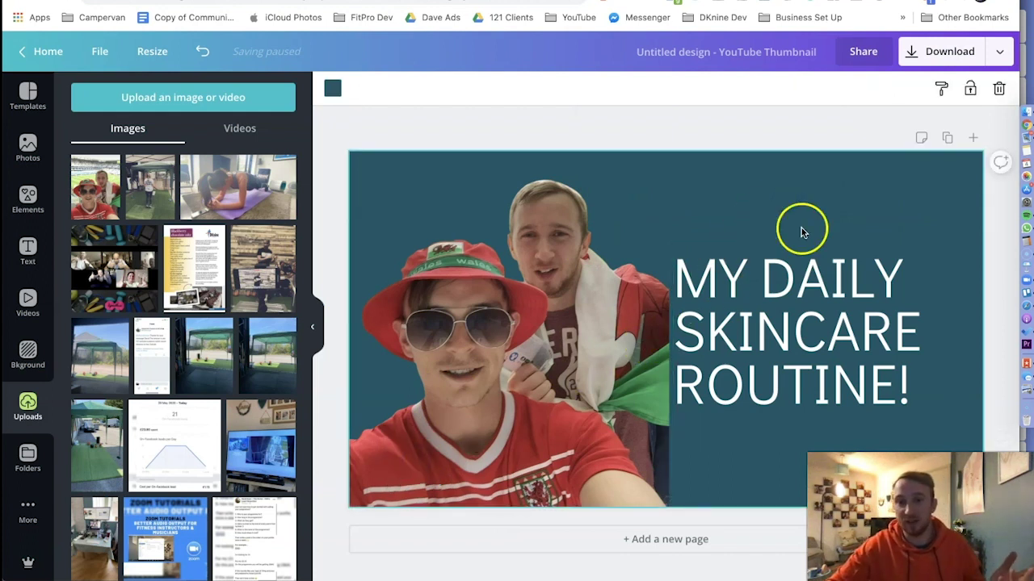
- Replace the skincare title text with 'MY FOOTBALL MATCH WITH MY BROTHER'
click(758, 311)
double_click(757, 311)
key(super+a)
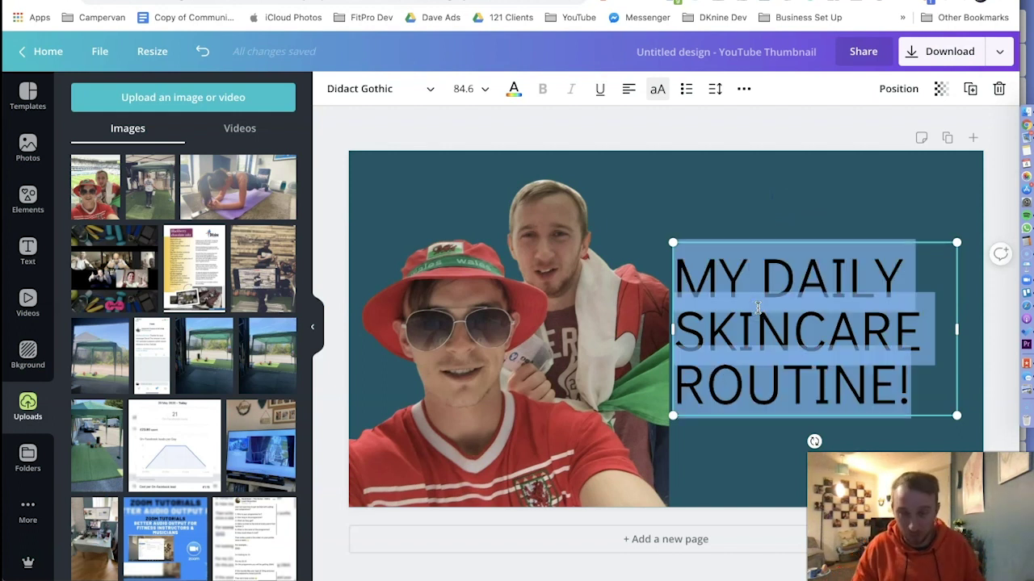
text(MY FOO)
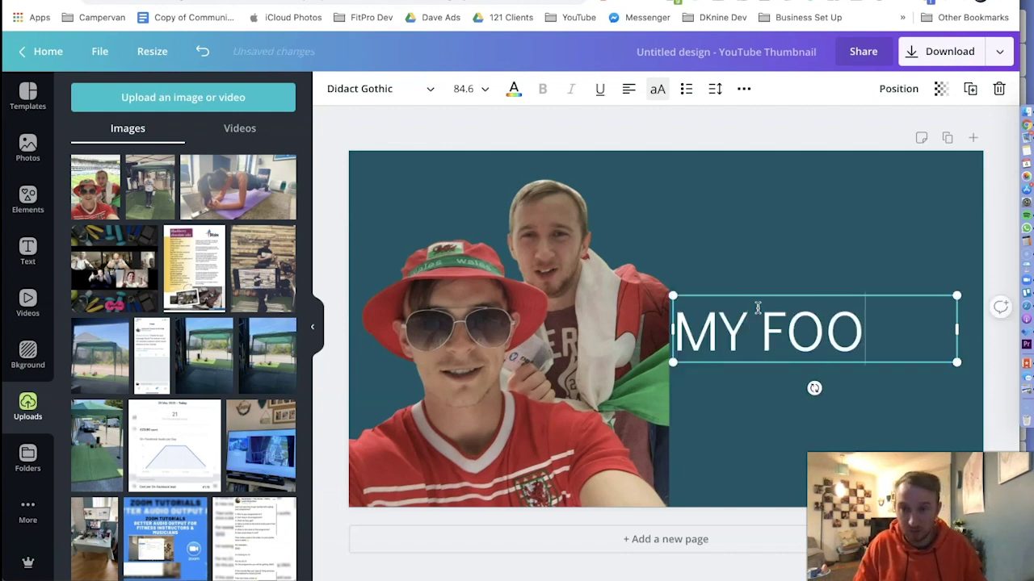
text(TBALL MAT)
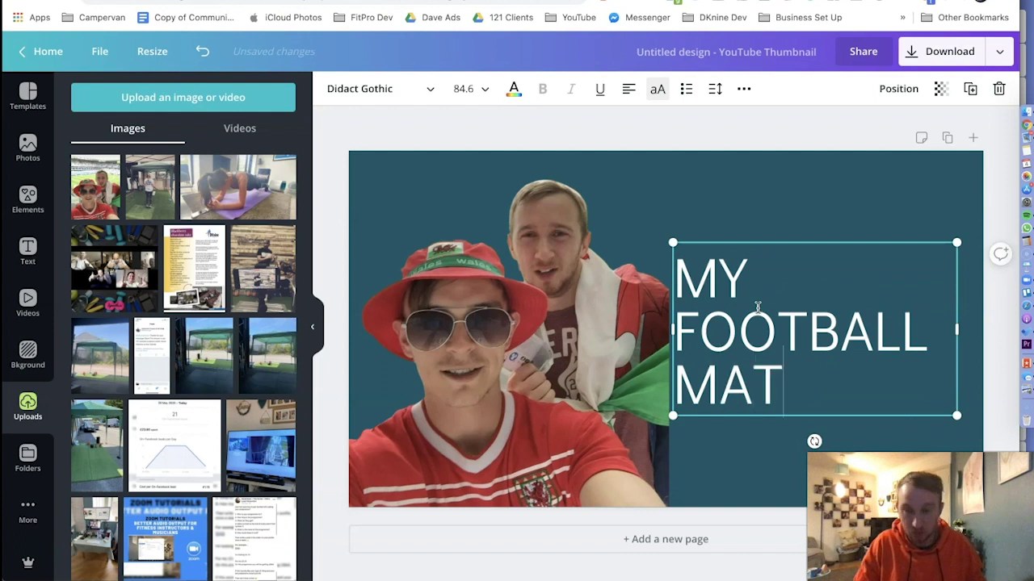
text(CH WITH MY BROTHER)
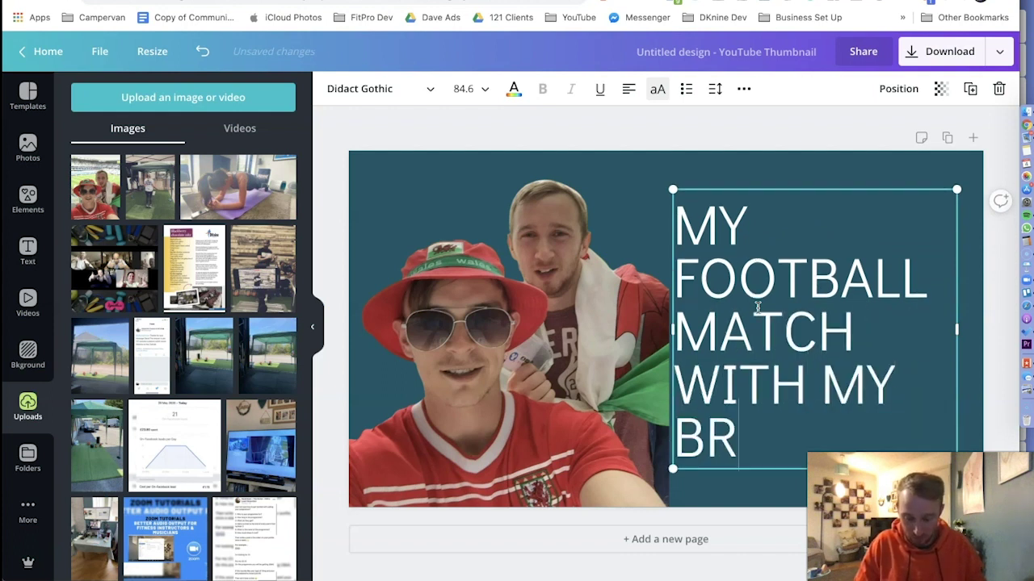
click(791, 127)
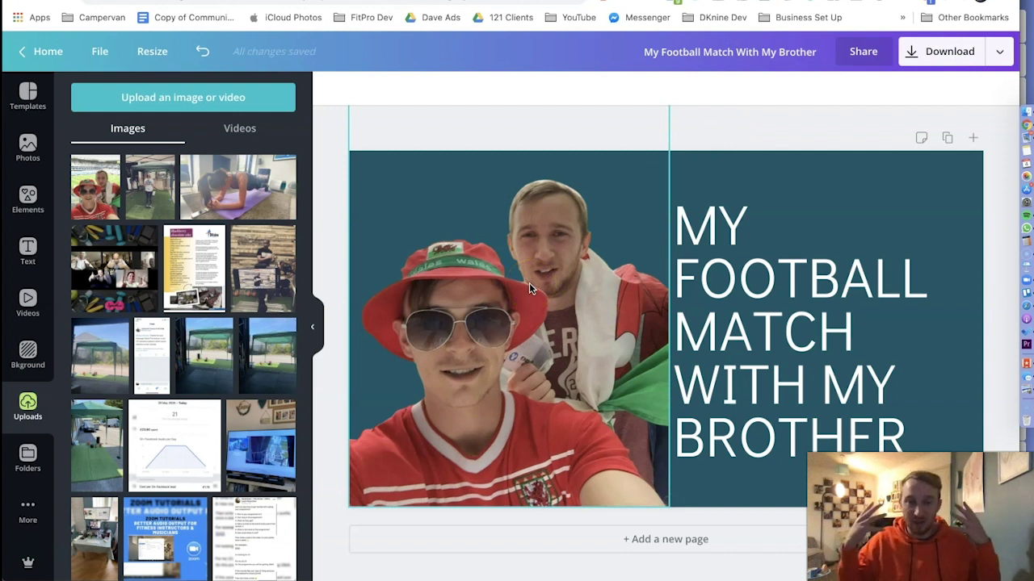
click(752, 141)
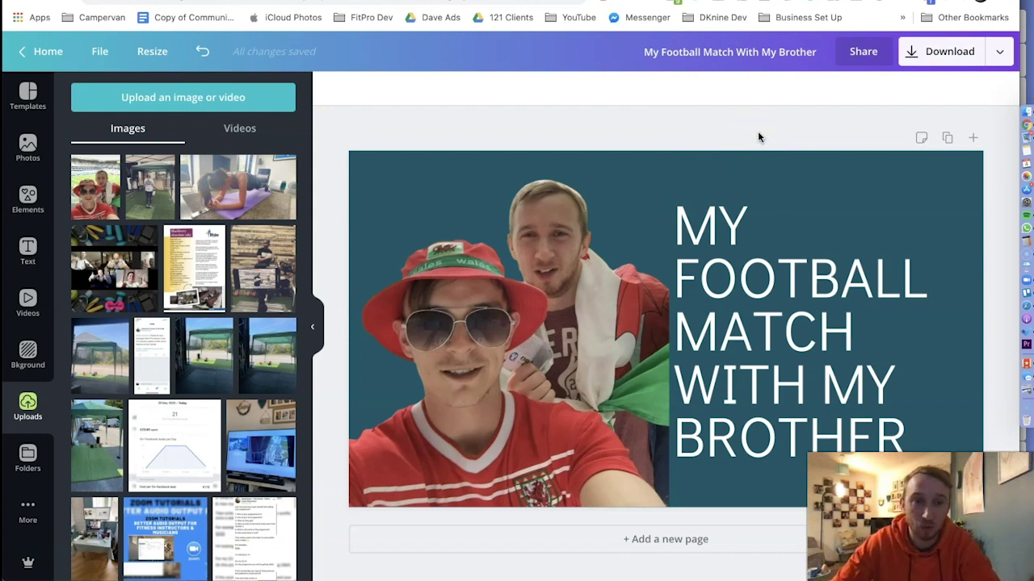
- Add the uploaded photo of the man before the wooden wall to the design
scroll(191, 323, down, 5)
scroll(191, 323, down, 8)
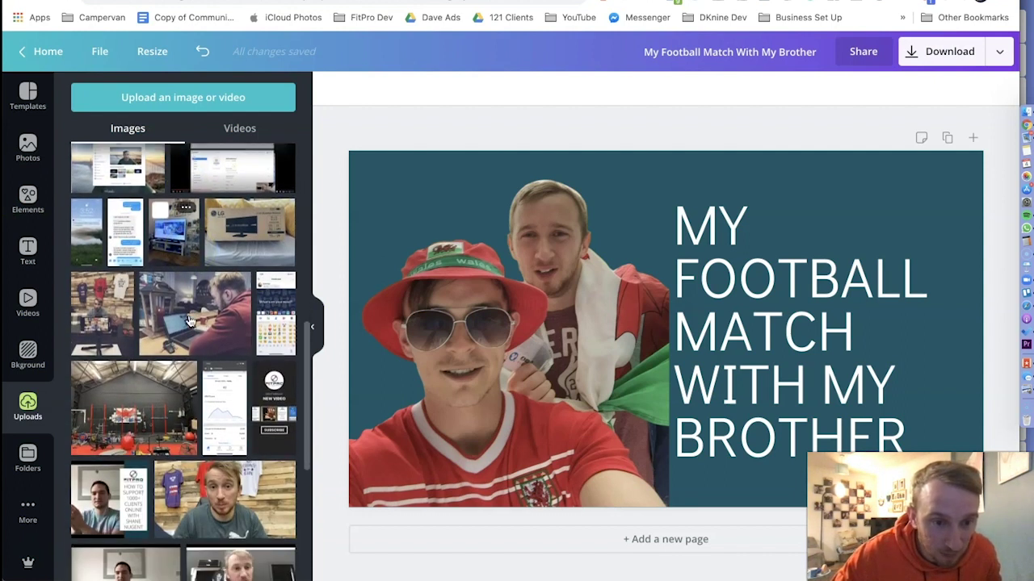
scroll(191, 322, down, 2)
click(216, 440)
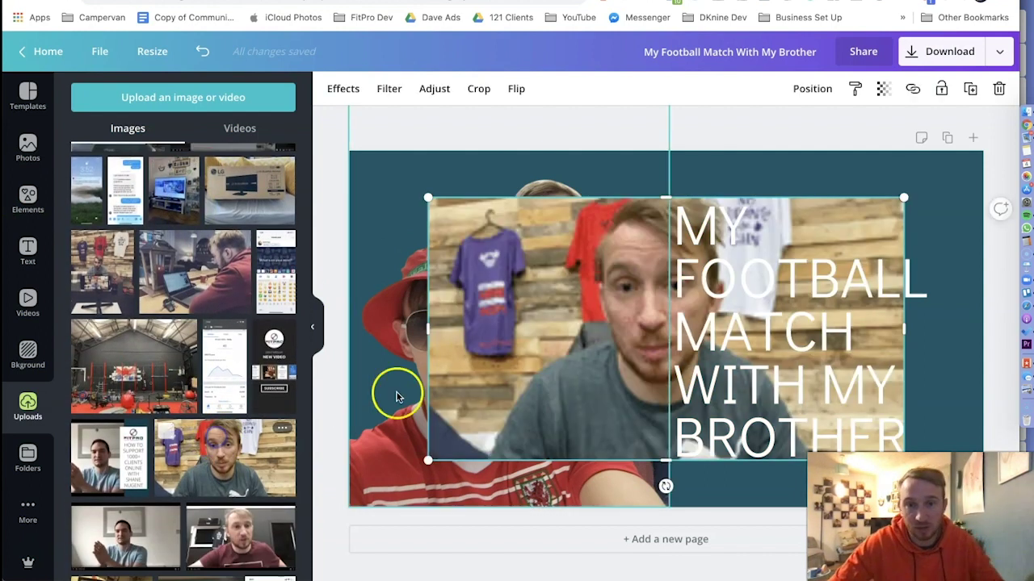
- Delete the hat selfie photo and the title text box
click(361, 396)
key(BackSpace)
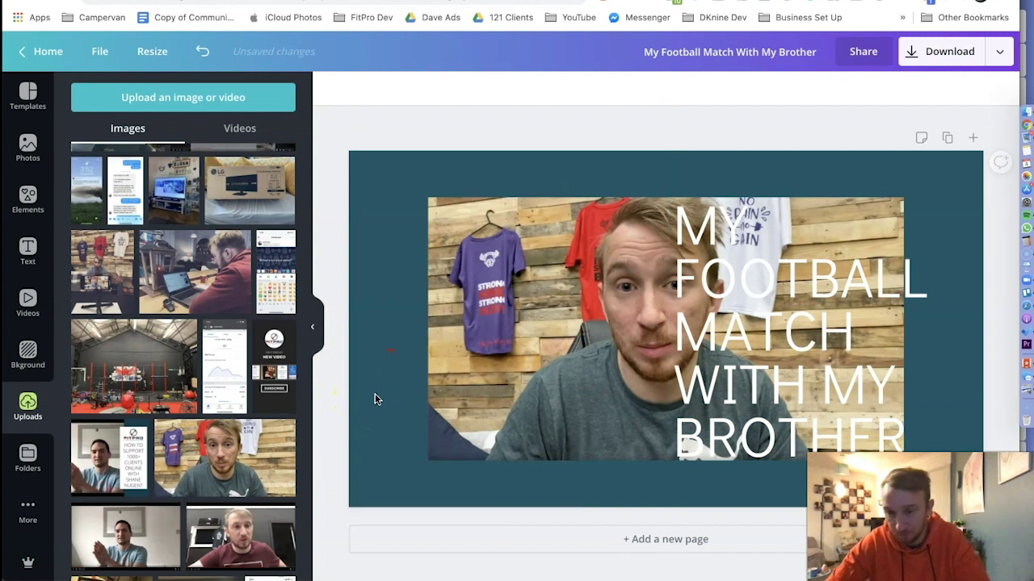
click(832, 316)
key(BackSpace)
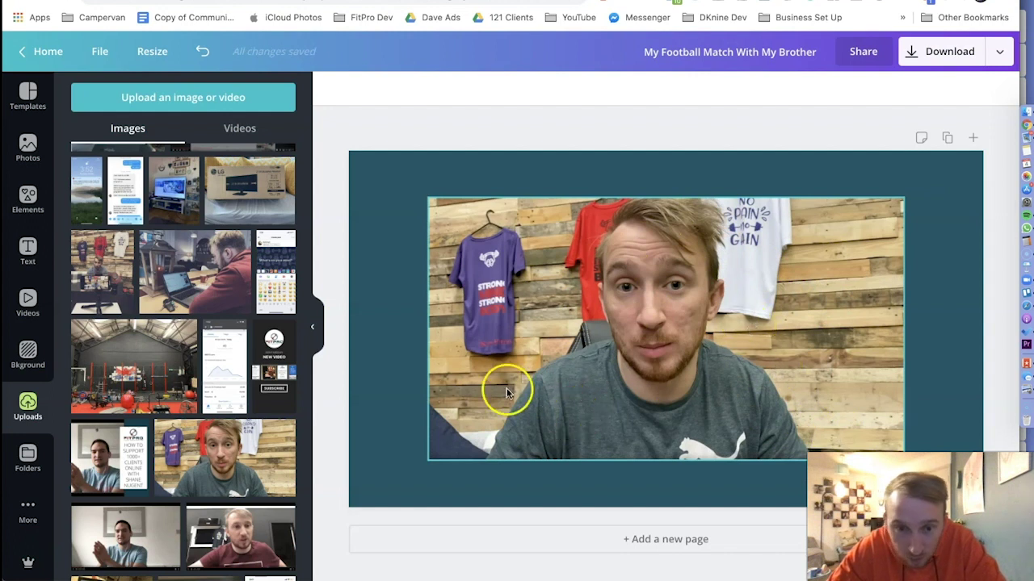
- Remove the wooden-wall background from the man's photo with Background Remover
click(522, 308)
click(344, 89)
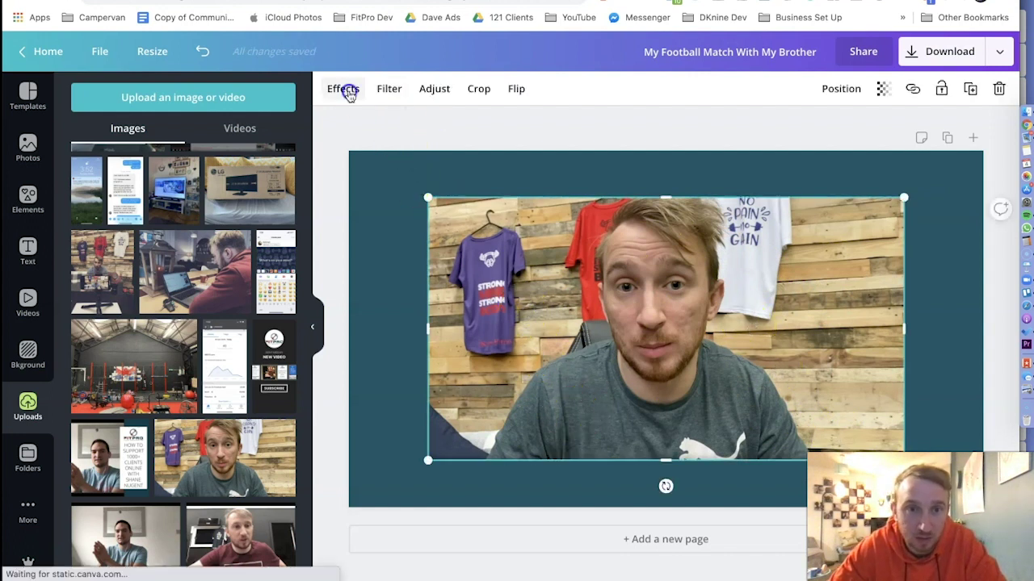
click(126, 138)
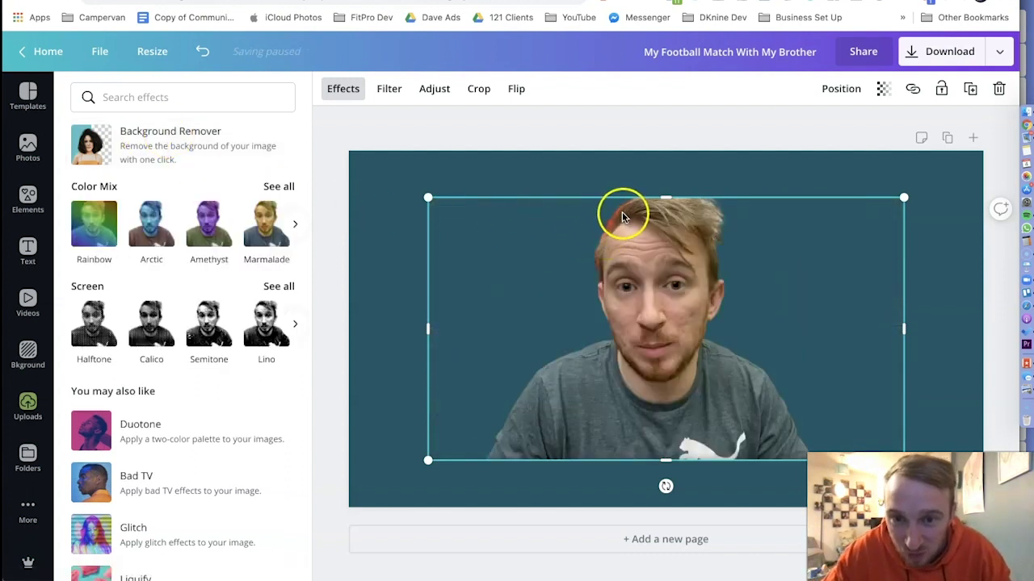
- Reposition the cut-out man back to the centre of the teal page
click(626, 135)
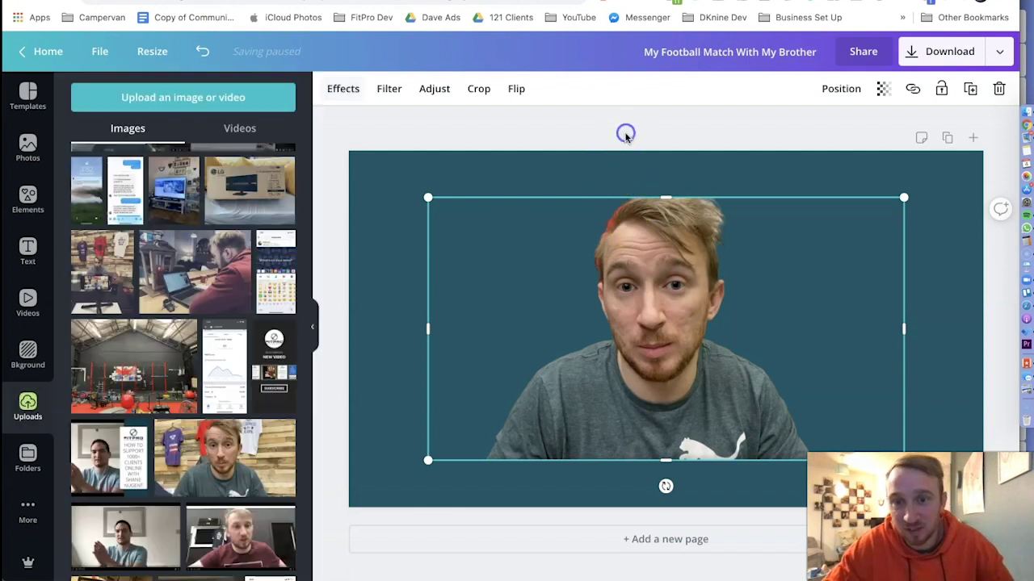
click(688, 139)
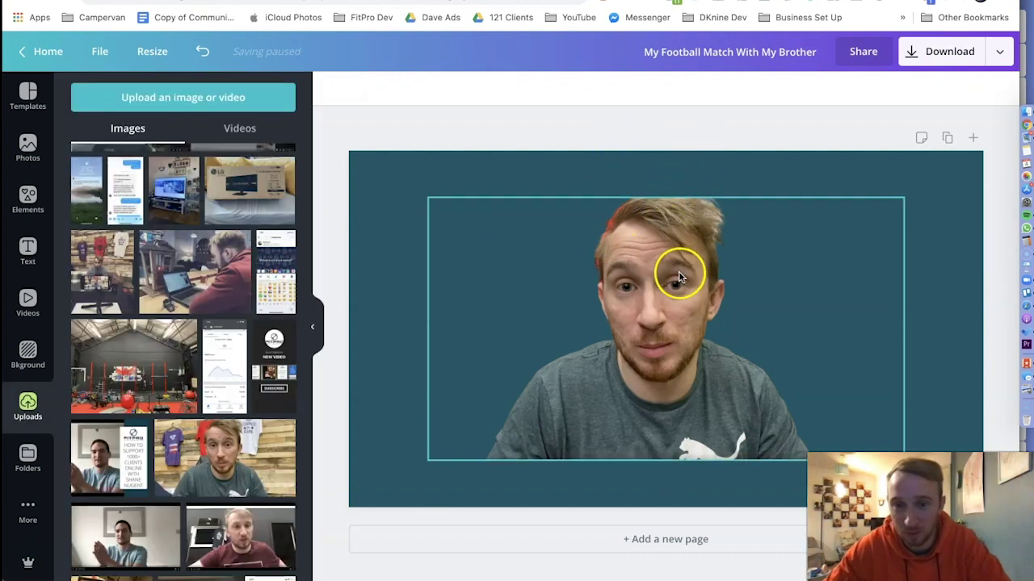
drag(679, 276, 856, 324)
click(727, 137)
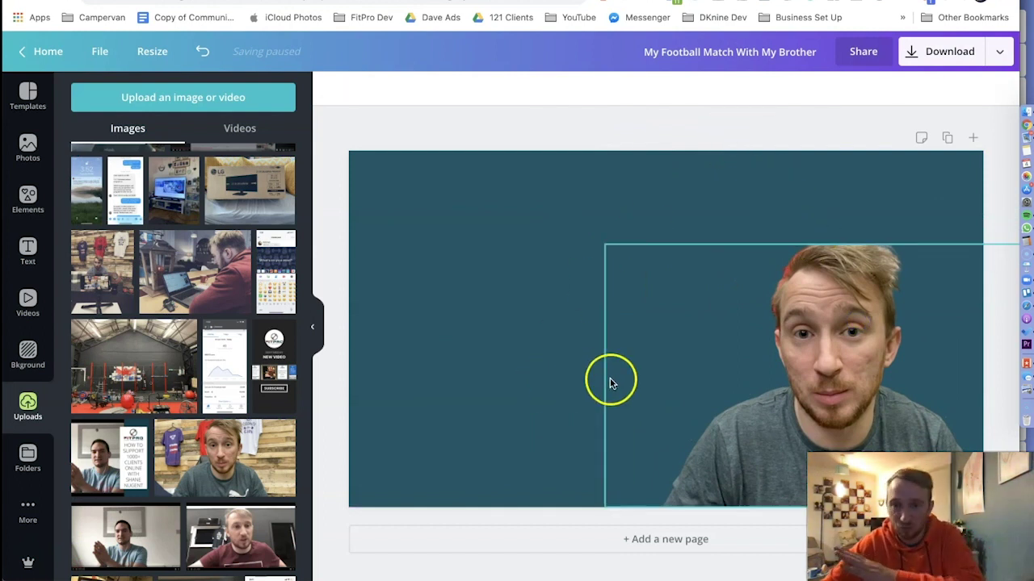
drag(820, 315, 645, 272)
click(699, 135)
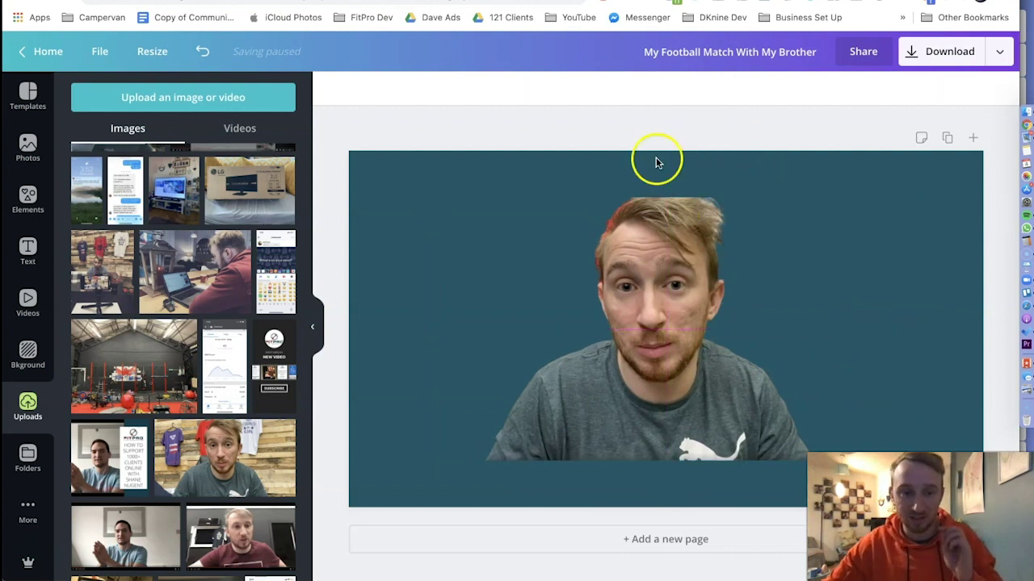